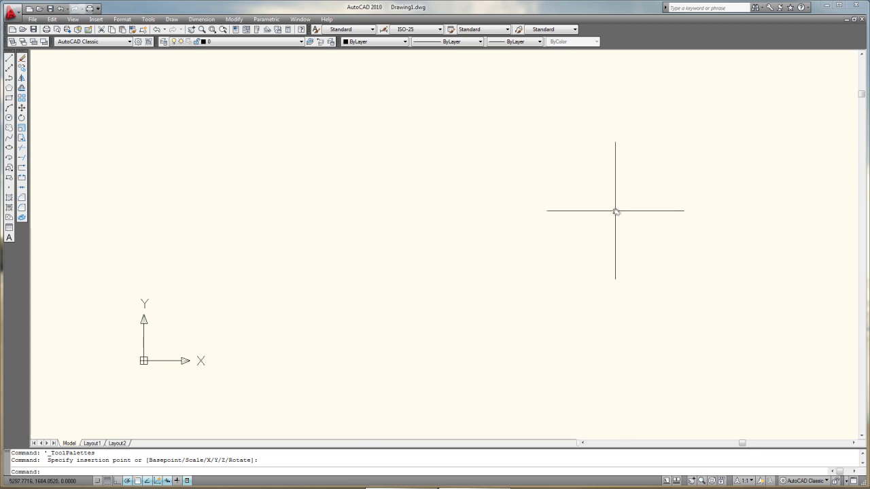
- Check the MOTU block's reference properties by selecting it, and clear the selection
{"action": "middle_click_drag", "start_coordinate": [616, 210], "coordinate": [214, 259]}
{"action": "middle_click_drag", "start_coordinate": [413, 259], "coordinate": [274, 188]}
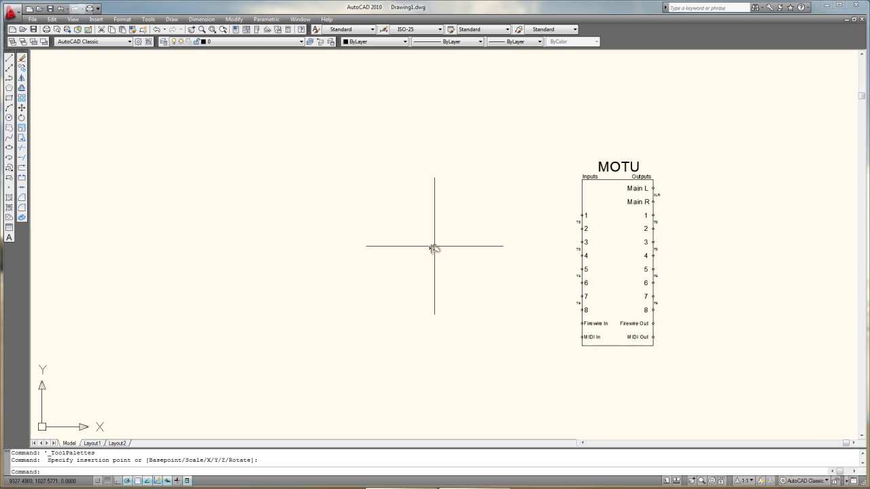
{"action": "middle_click_drag", "start_coordinate": [433, 247], "coordinate": [417, 213]}
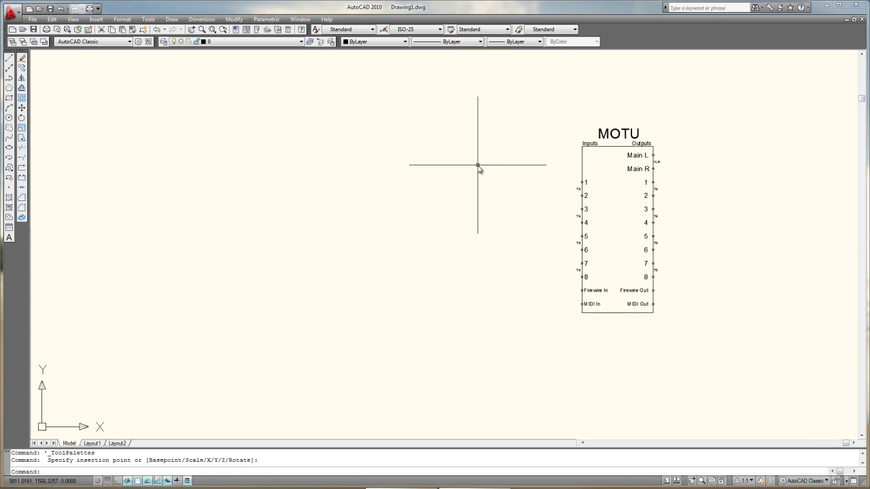
{"action": "left_click", "coordinate": [537, 99]}
{"action": "left_click", "coordinate": [709, 356]}
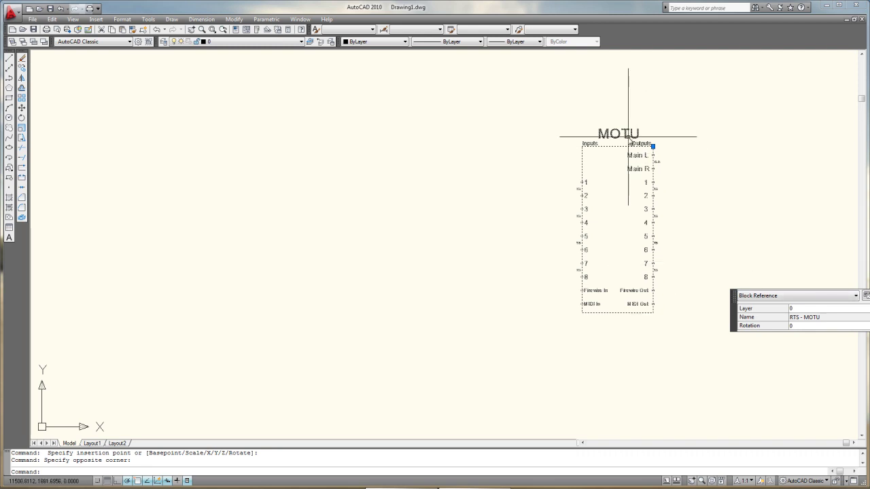
{"action": "key", "text": "Escape"}
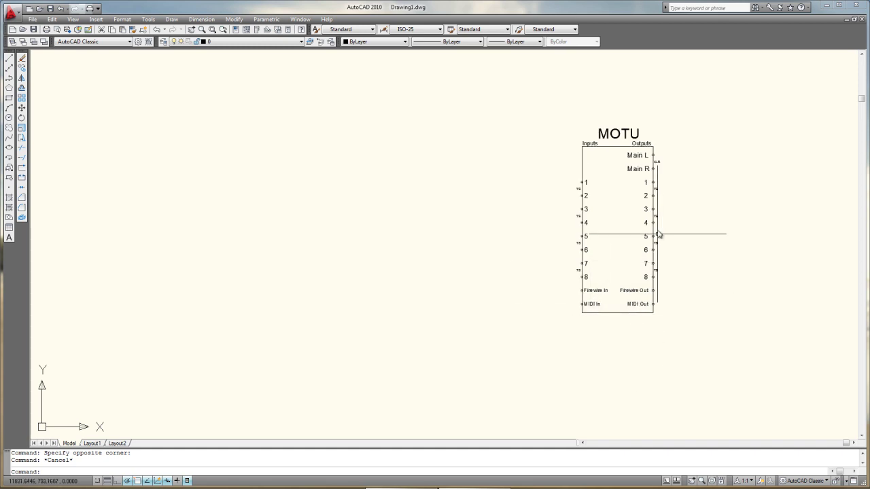
{"action": "left_click", "coordinate": [654, 208]}
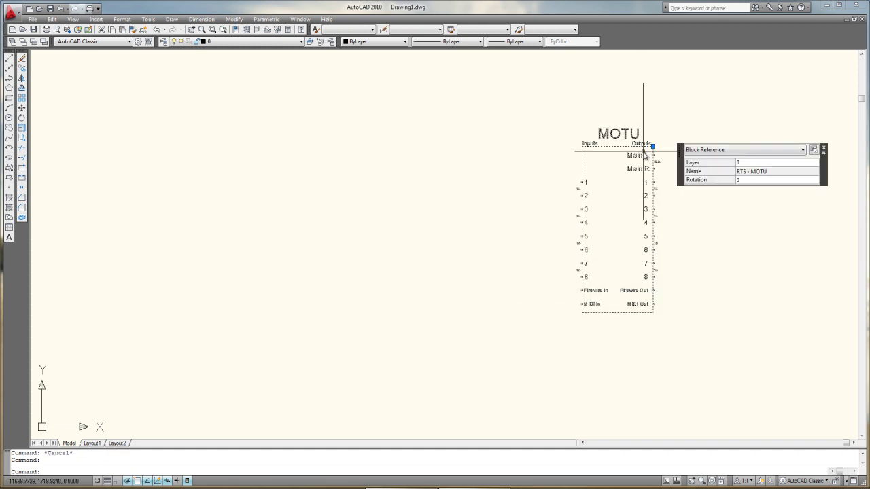
{"action": "key", "text": "Escape"}
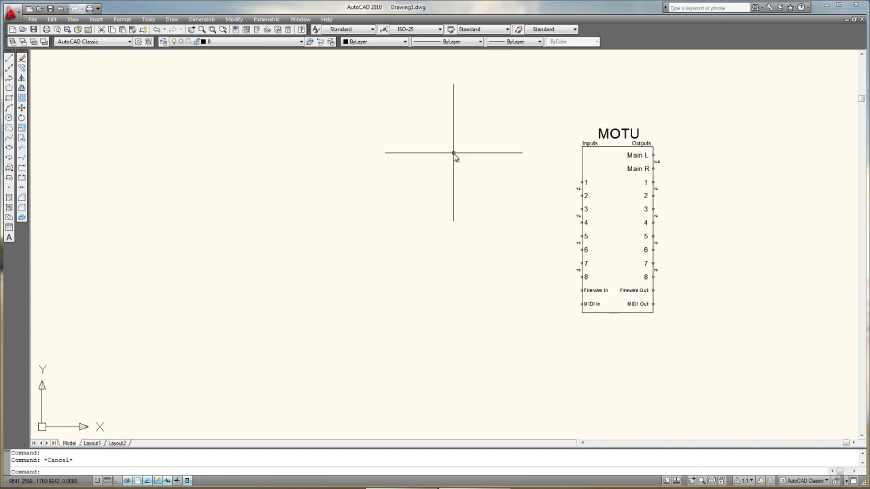
- Check which blocks are defined in the drawing using the Insert command, and close it without inserting anything
{"action": "type", "text": "i"}
{"action": "key", "text": "Return"}
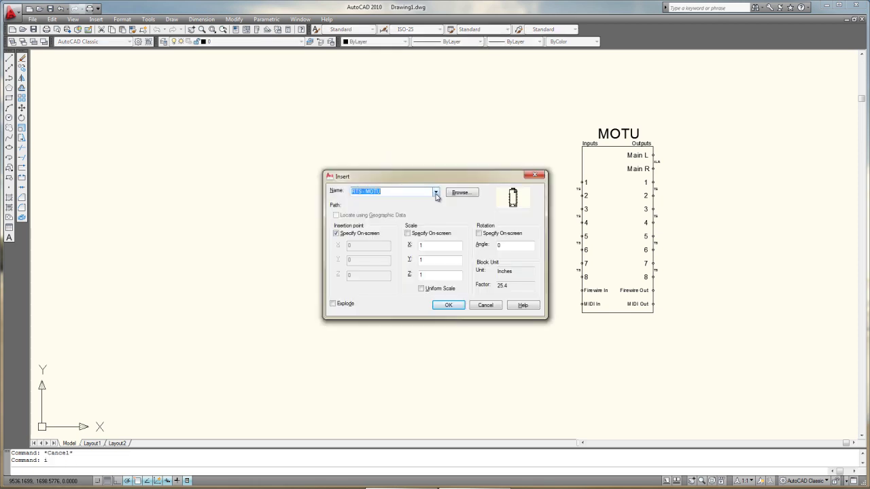
{"action": "left_click", "coordinate": [436, 193]}
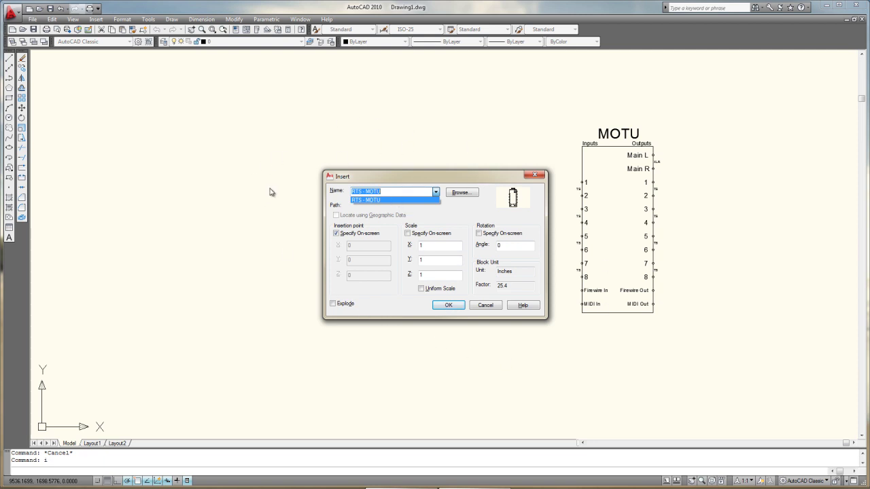
{"action": "left_click", "coordinate": [399, 201]}
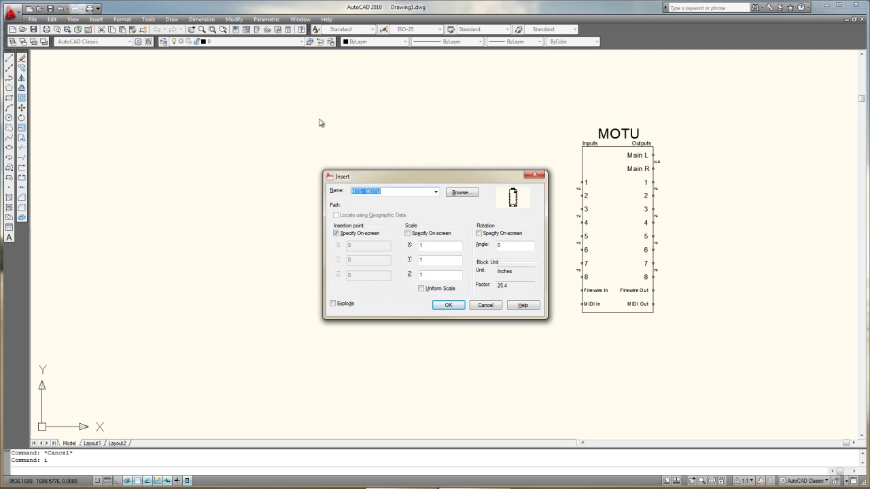
{"action": "left_click", "coordinate": [538, 177]}
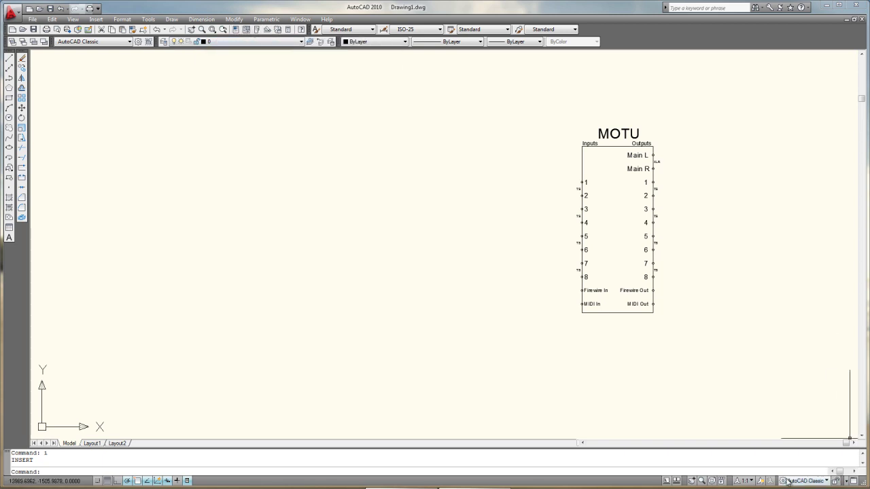
- Show the tool palettes and view the Midnight Hour and RTS block palettes
{"action": "left_click", "coordinate": [257, 34]}
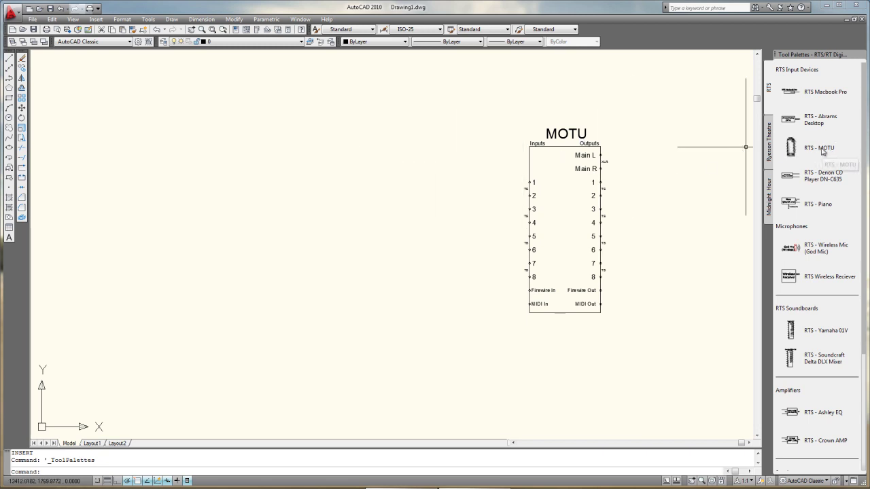
{"action": "left_click", "coordinate": [765, 208]}
{"action": "left_click", "coordinate": [766, 207]}
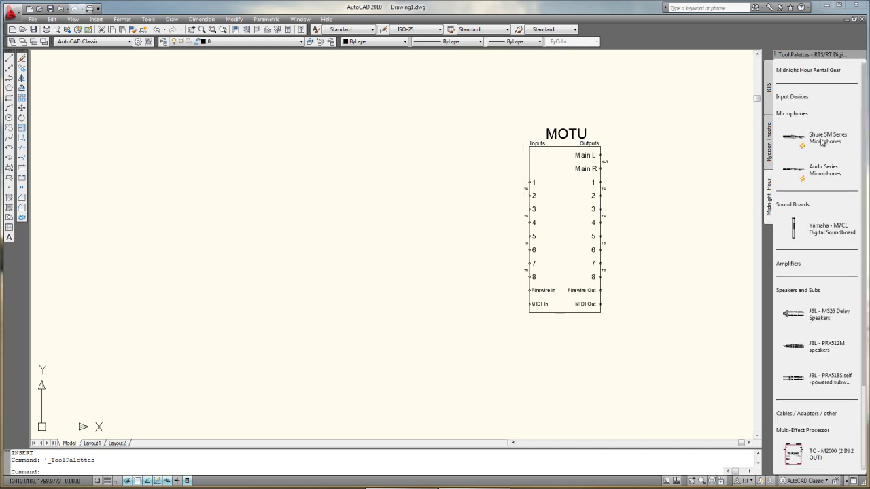
{"action": "left_click", "coordinate": [769, 91]}
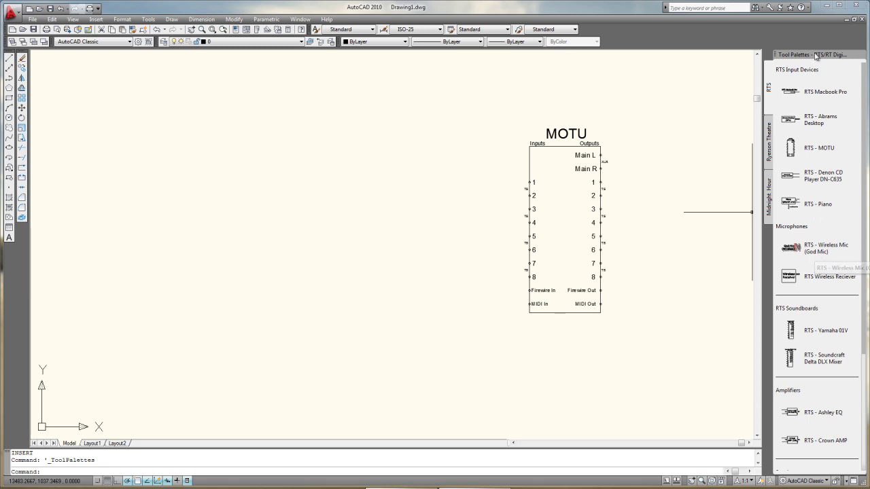
- Examine the equipment blocks offered in the Ryerson Theatre, Midnight Hour and RTS palettes
{"action": "left_click", "coordinate": [769, 139]}
{"action": "left_click", "coordinate": [769, 197]}
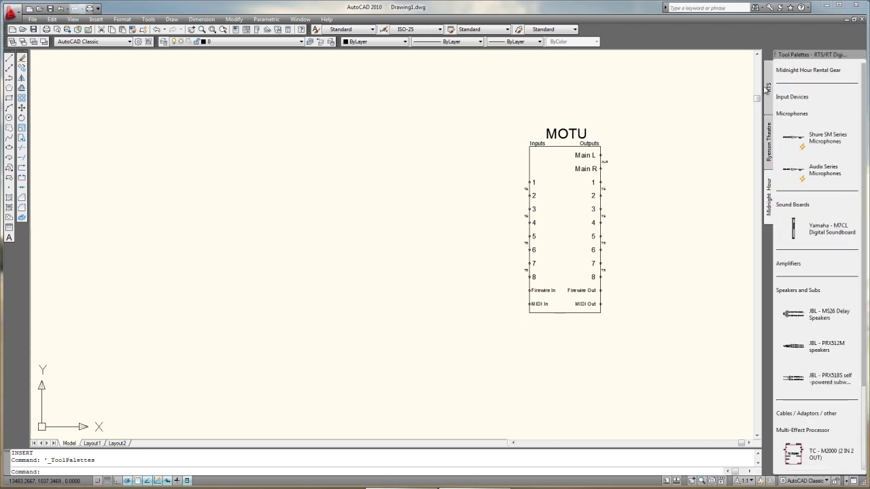
{"action": "left_click", "coordinate": [769, 88]}
{"action": "scroll", "coordinate": [801, 146], "scroll_direction": "down", "scroll_amount": 3}
{"action": "scroll", "coordinate": [803, 155], "scroll_direction": "down", "scroll_amount": 2}
{"action": "scroll", "coordinate": [820, 273], "scroll_direction": "up", "scroll_amount": 5}
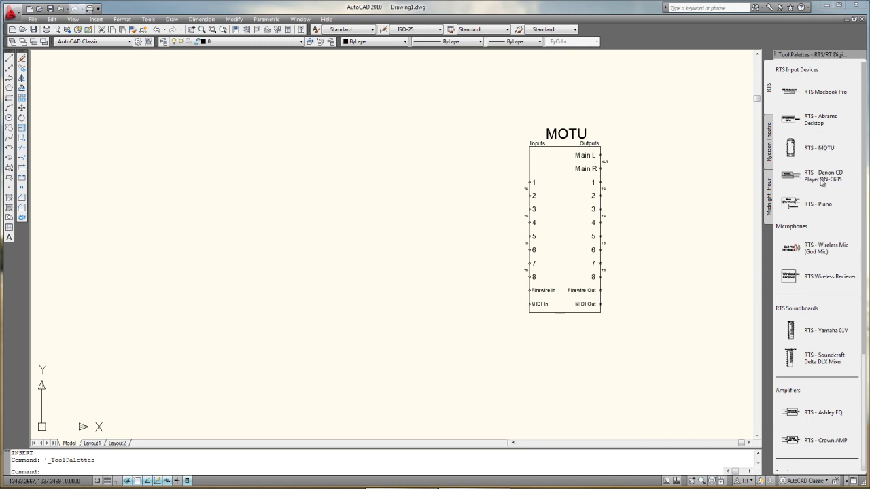
{"action": "left_click", "coordinate": [769, 148]}
{"action": "left_click", "coordinate": [769, 198]}
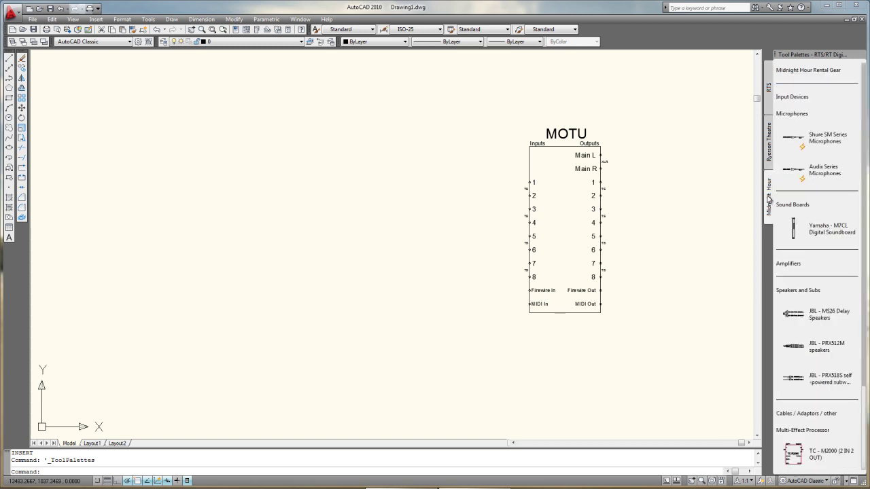
{"action": "left_click", "coordinate": [770, 147]}
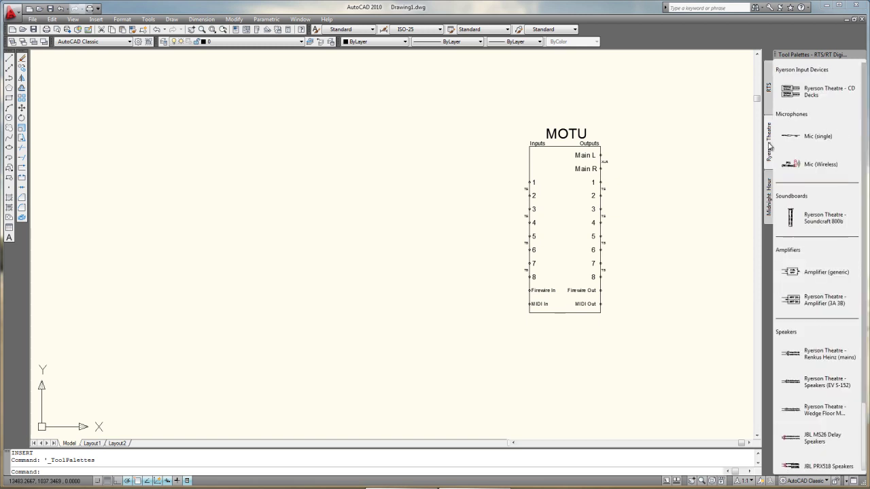
- Insert the RTS - Yamaha 01V soundboard block from the RTS palette to the left of the MOTU block
{"action": "left_click", "coordinate": [771, 101]}
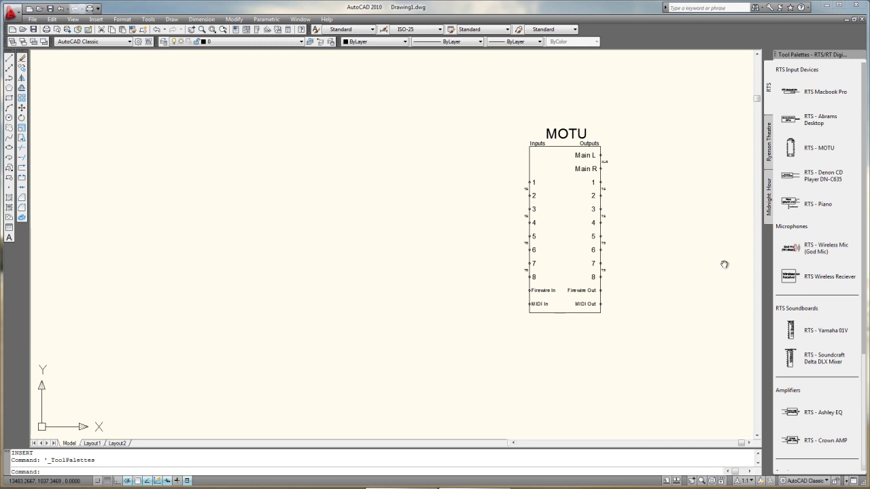
{"action": "left_click", "coordinate": [815, 331]}
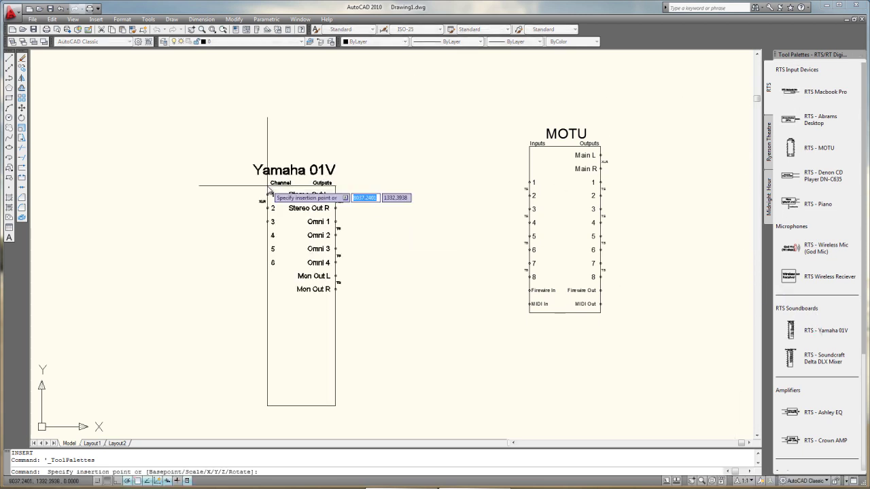
{"action": "left_click", "coordinate": [321, 122]}
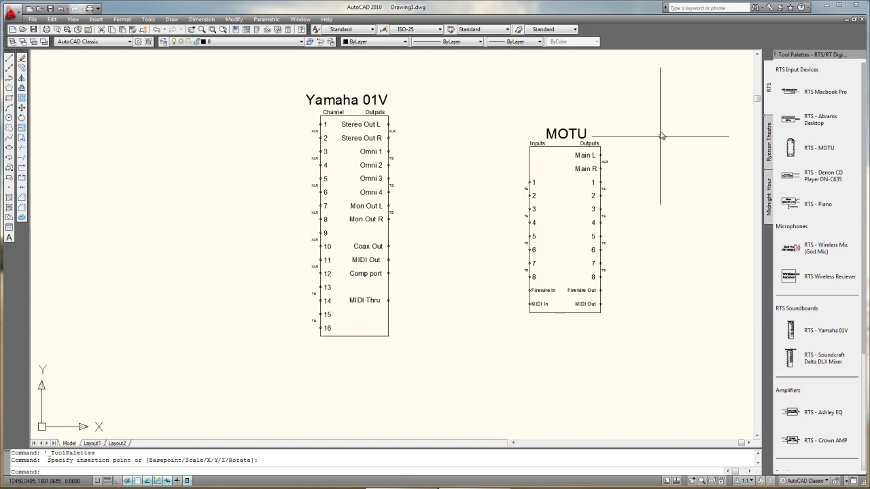
{"action": "scroll", "coordinate": [476, 194], "scroll_direction": "down", "scroll_amount": 2}
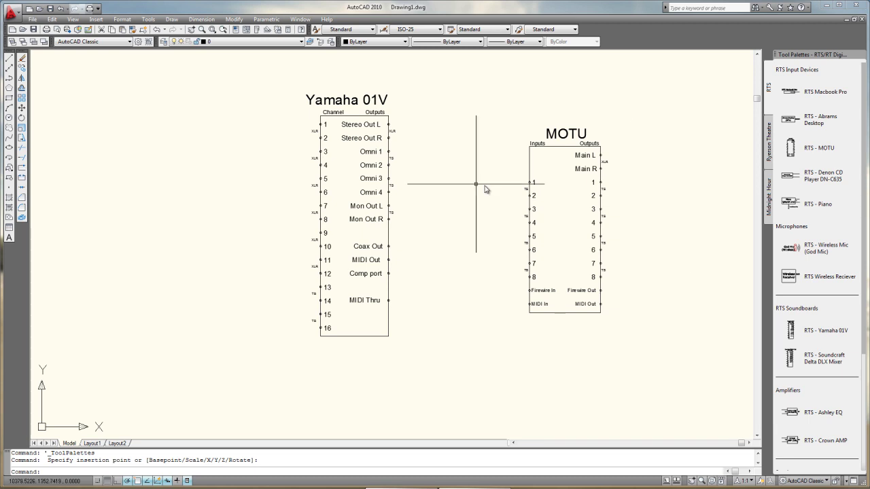
{"action": "middle_click_drag", "start_coordinate": [431, 170], "coordinate": [379, 291]}
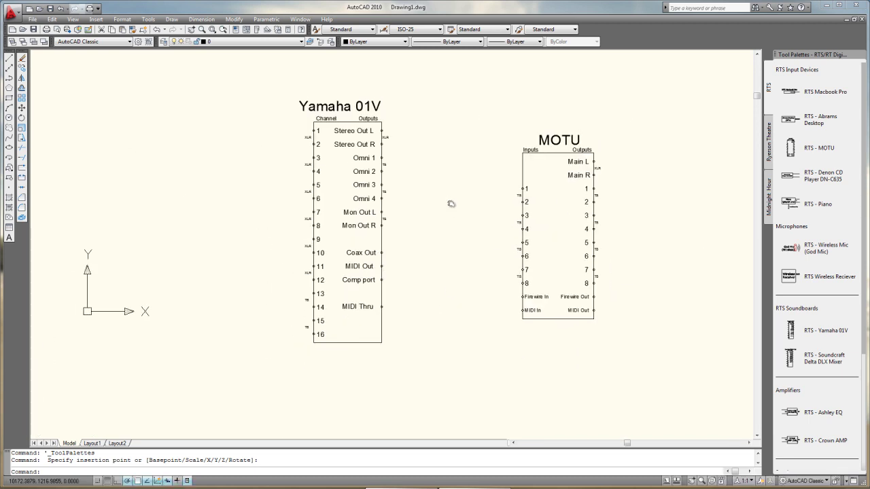